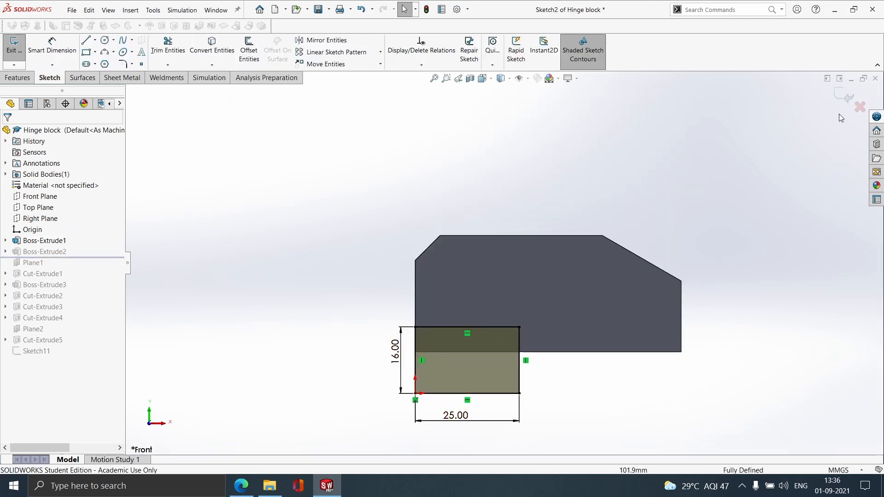
# Step: Exit the rectangle sketch and review the Boss-Extrude2 feature definition, closing it without changes
pyautogui.click(847, 95)
pyautogui.click(50, 252)
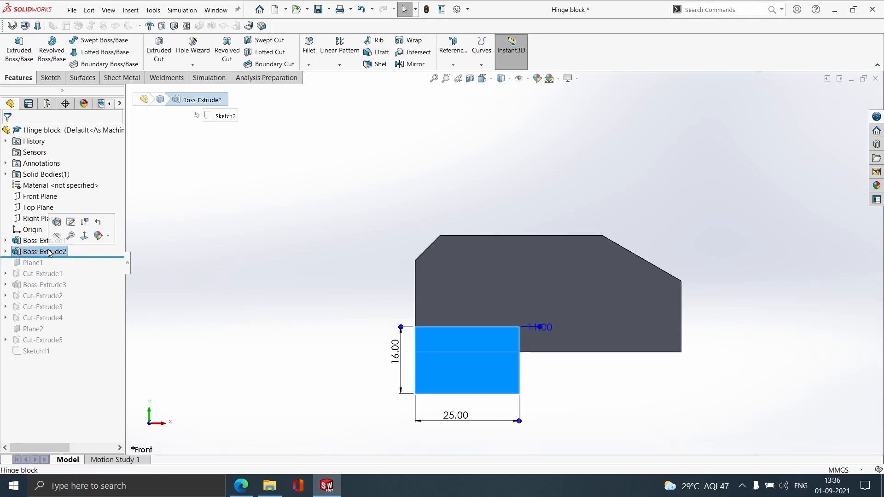
pyautogui.click(56, 222)
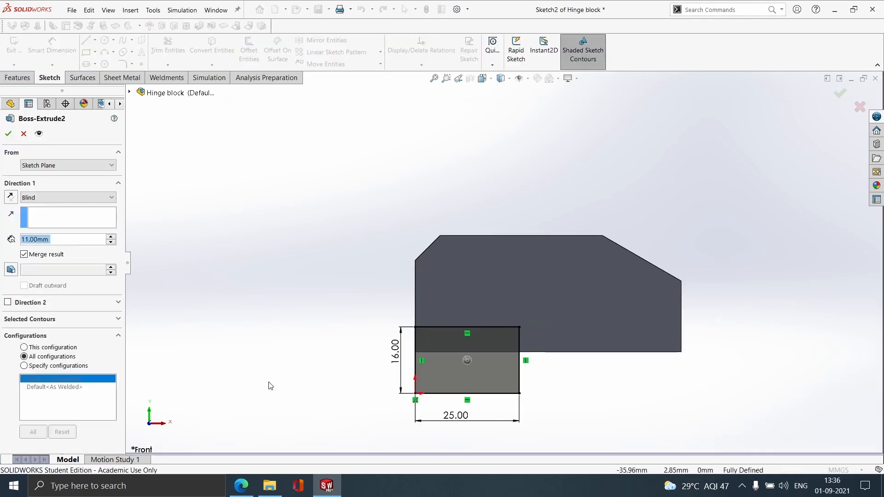
pyautogui.moveTo(270, 385); pyautogui.dragTo(310, 426, button='middle')
pyautogui.scroll(2, 300, 415)
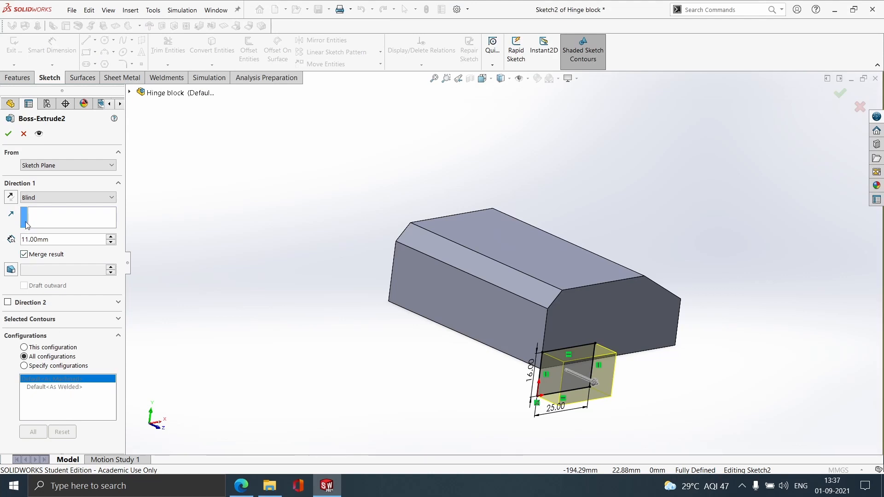
pyautogui.click(24, 134)
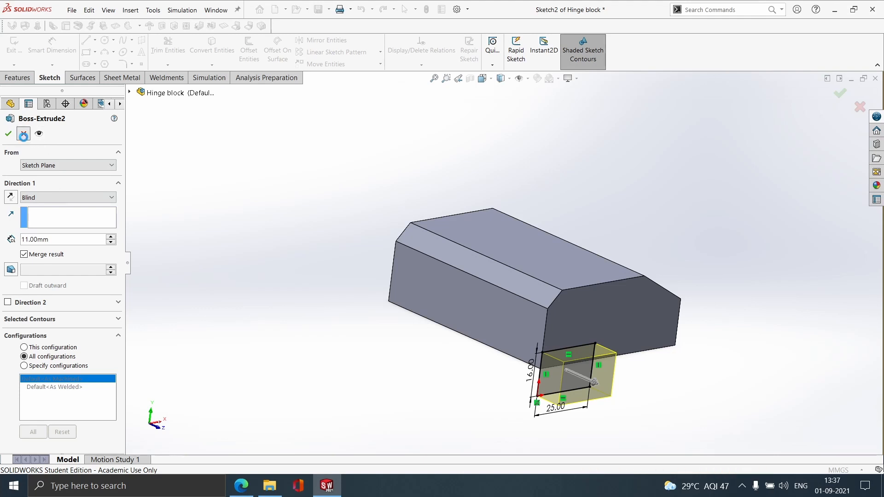
# Step: Roll the model forward past Plane1 and review the plane's face reference and offset definition
pyautogui.moveTo(41, 257); pyautogui.dragTo(43, 269)
pyautogui.moveTo(389, 324); pyautogui.dragTo(320, 322, button='middle')
pyautogui.click(38, 263)
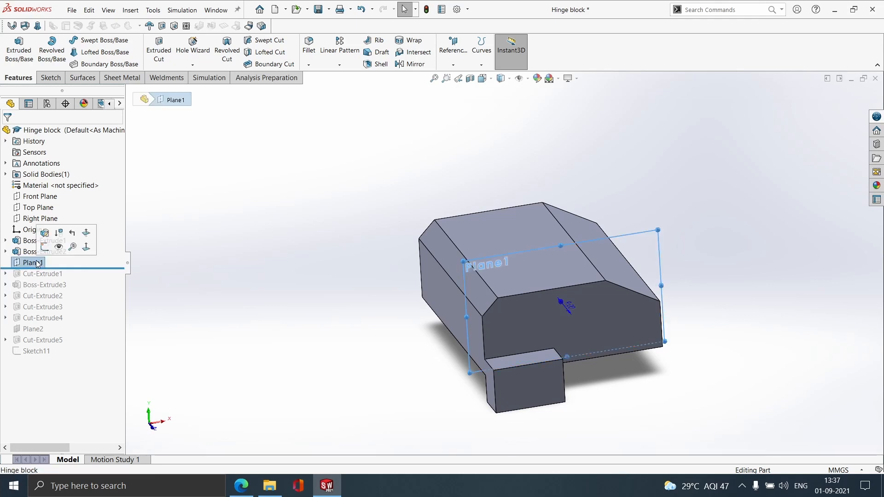
pyautogui.click(43, 237)
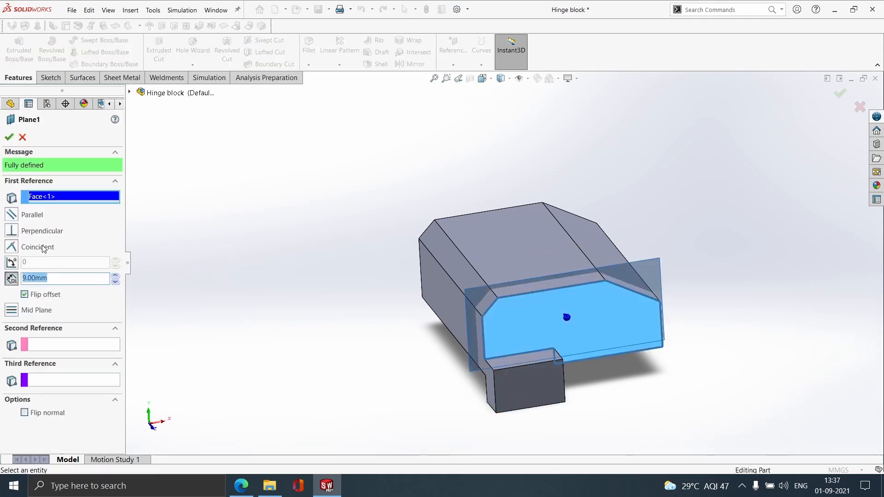
pyautogui.moveTo(283, 281); pyautogui.dragTo(278, 355, button='middle')
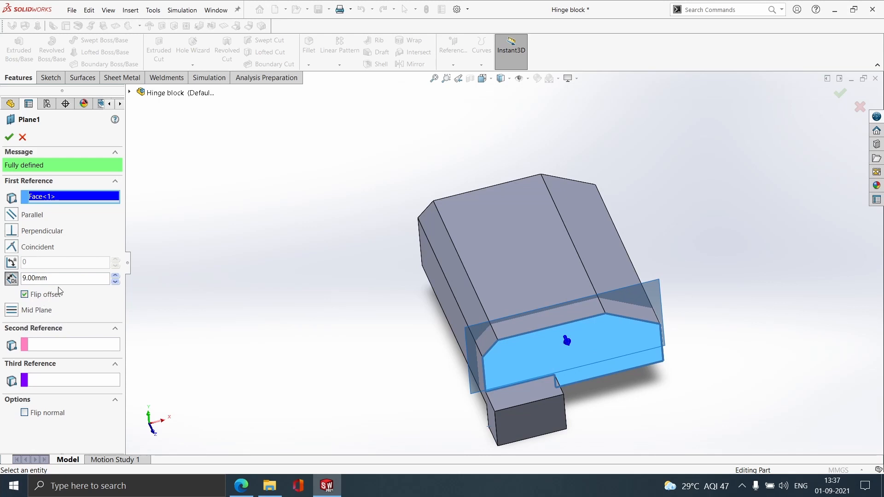
pyautogui.click(9, 137)
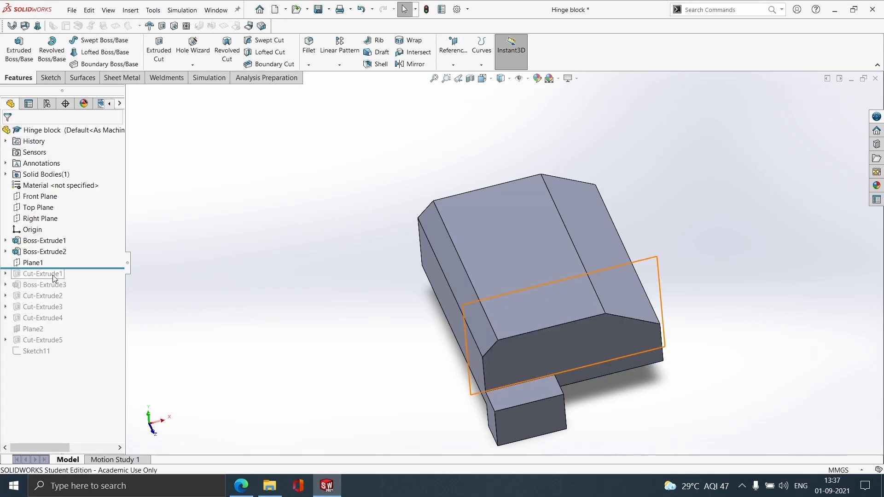
# Step: Roll the model forward past Cut-Extrude1 and review its arc profile sketch, leaving the sketch unchanged
pyautogui.moveTo(63, 269); pyautogui.dragTo(63, 279)
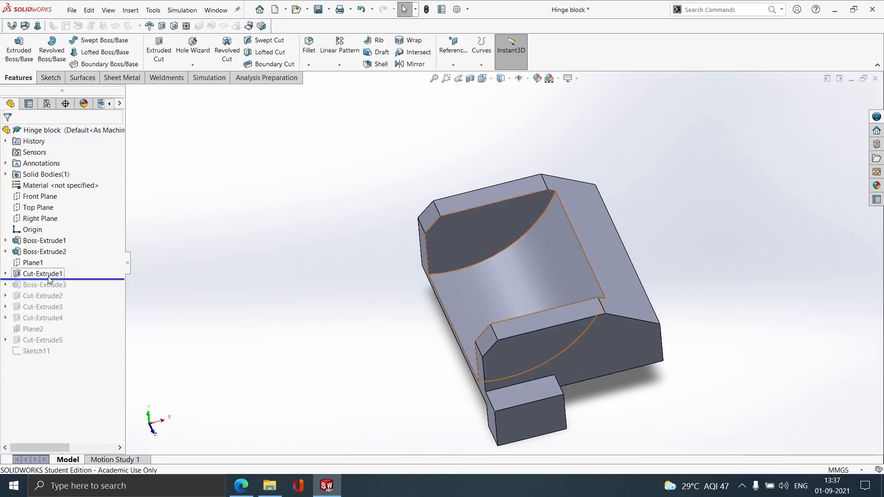
pyautogui.click(50, 275)
pyautogui.click(71, 249)
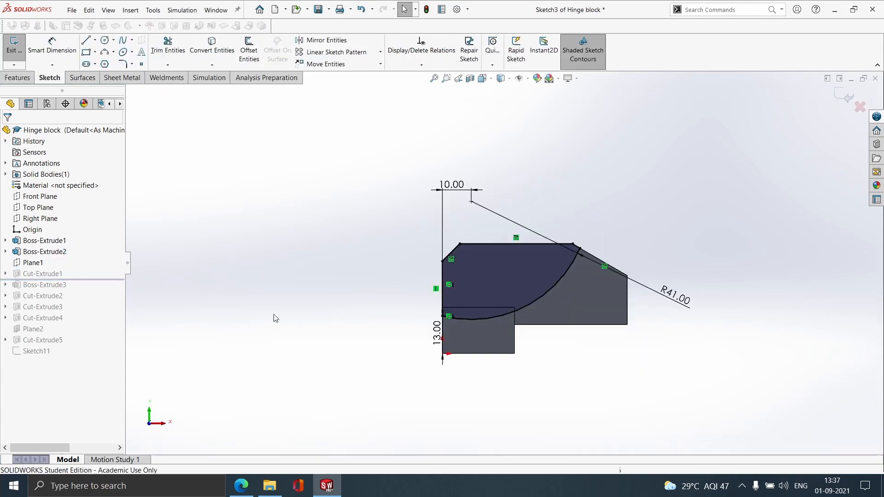
pyautogui.scroll(-3, 573, 280)
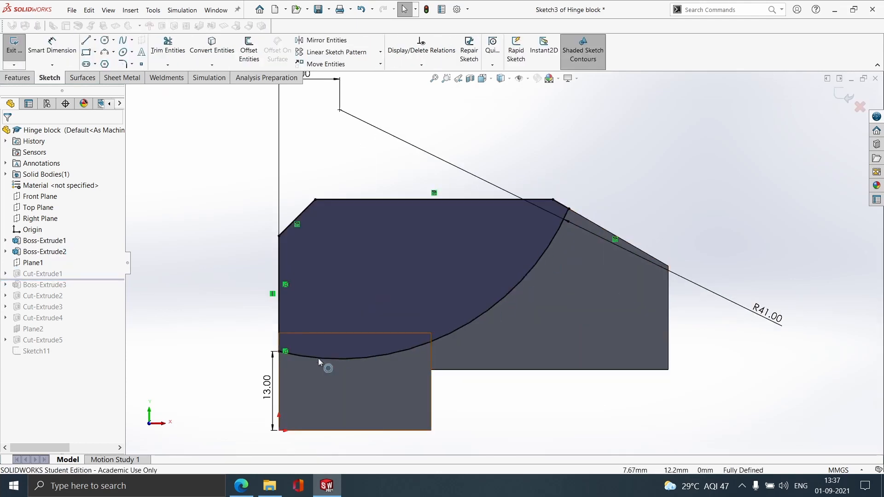
pyautogui.press('z')
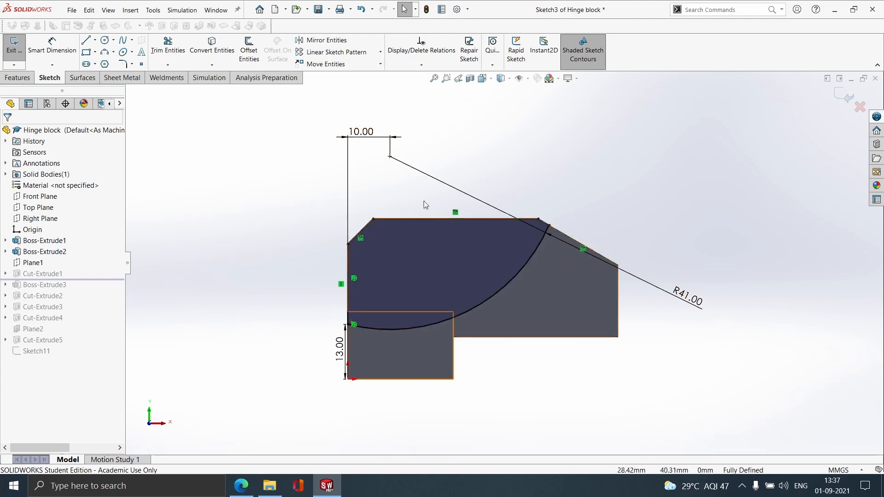
pyautogui.click(114, 52)
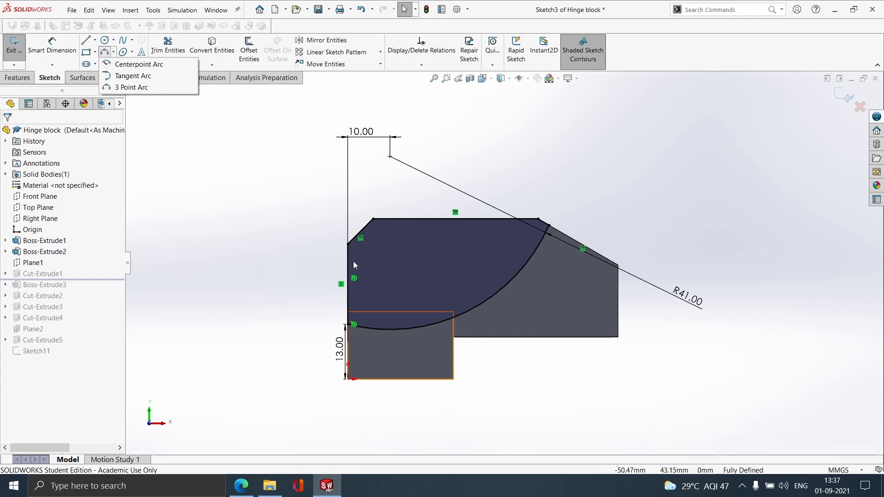
pyautogui.click(836, 95)
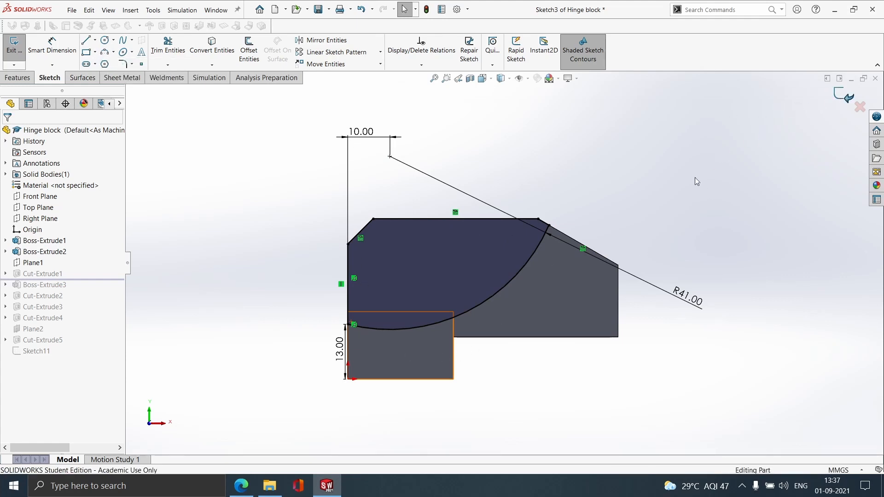
# Step: Review the depth and direction settings of Cut-Extrude1 and close the feature definition
pyautogui.click(40, 274)
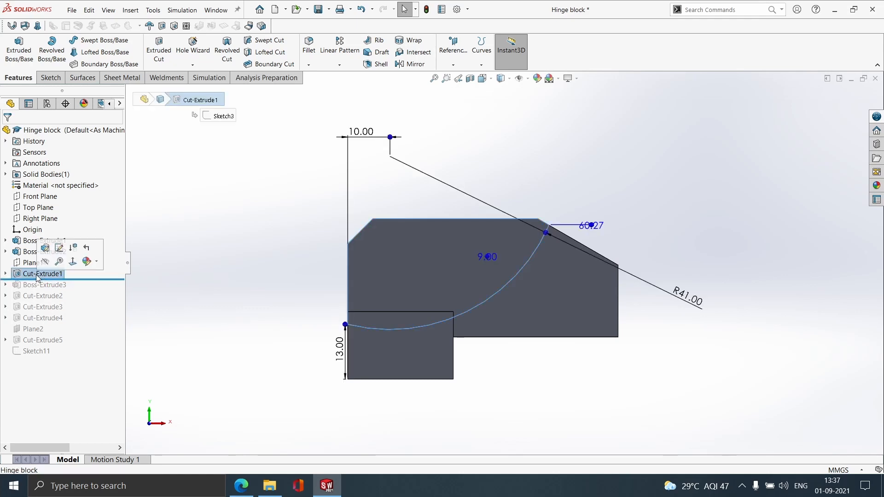
pyautogui.click(47, 248)
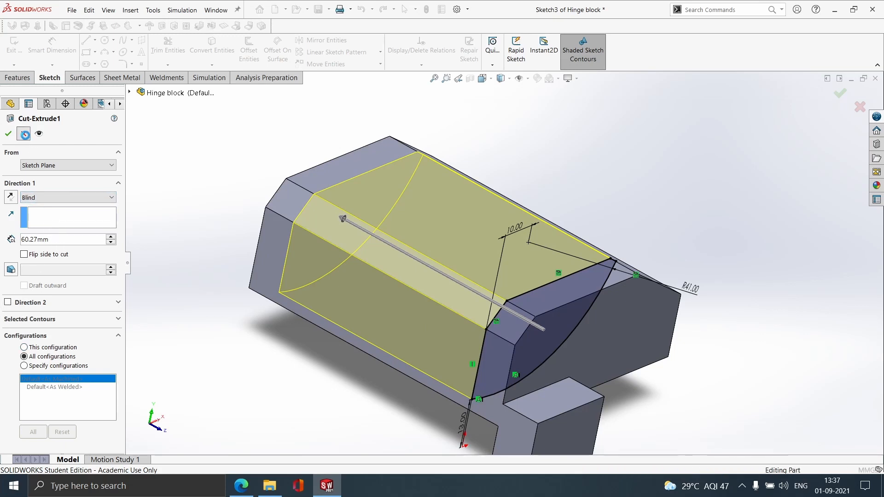
pyautogui.click(8, 133)
# Step: Roll the model forward past Boss-Extrude3 and review its rectangle sketch from the back and at an angle
pyautogui.moveTo(69, 279); pyautogui.dragTo(67, 290)
pyautogui.click(46, 285)
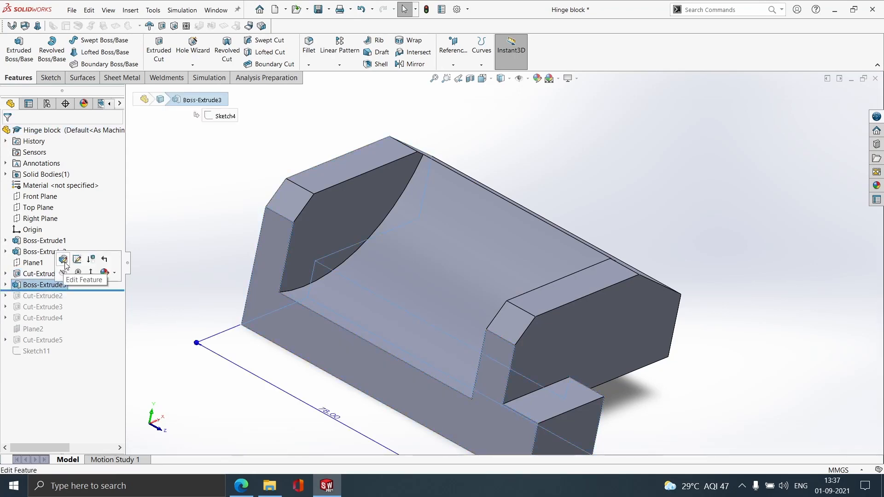
pyautogui.click(77, 259)
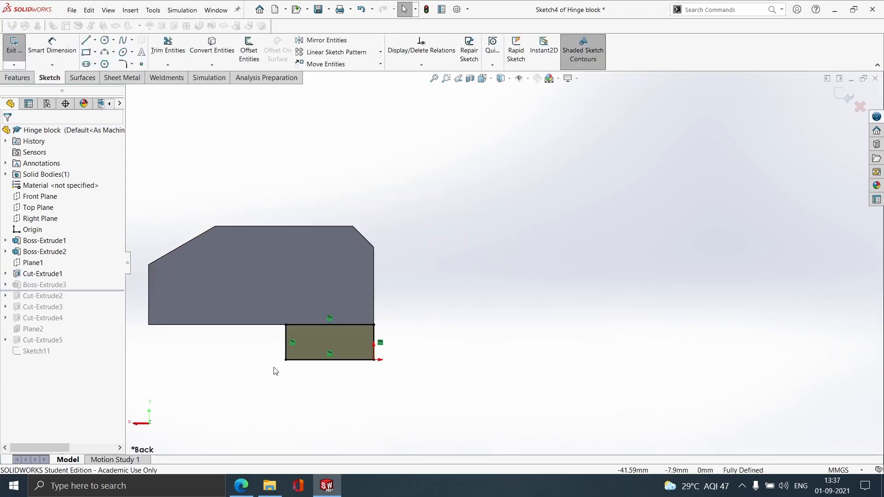
pyautogui.moveTo(275, 379); pyautogui.dragTo(263, 395, button='middle')
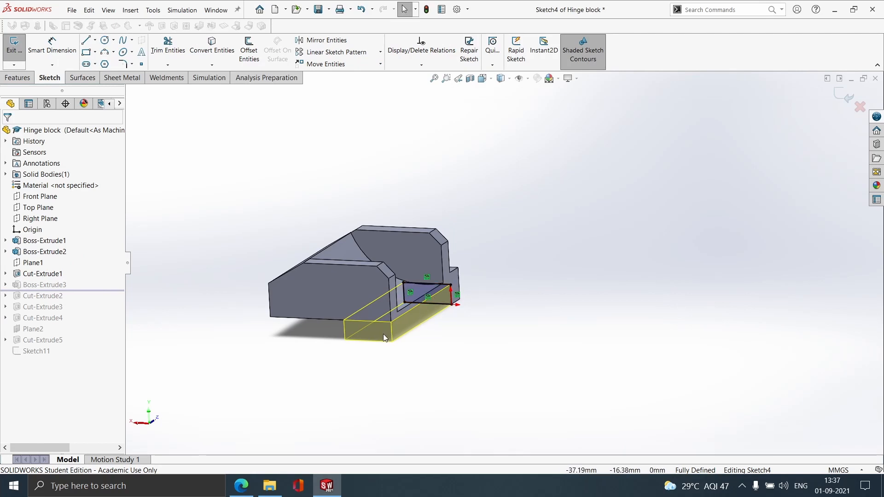
pyautogui.scroll(-5, 435, 300)
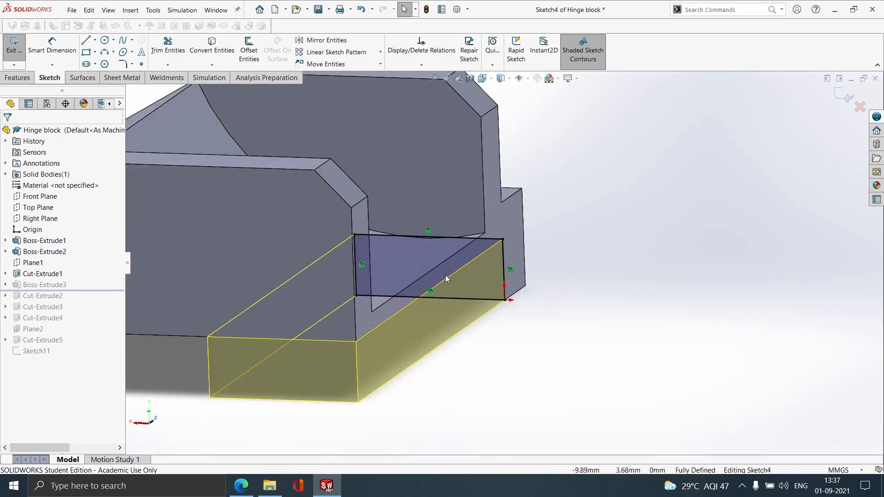
pyautogui.scroll(4, 446, 320)
pyautogui.press('space')
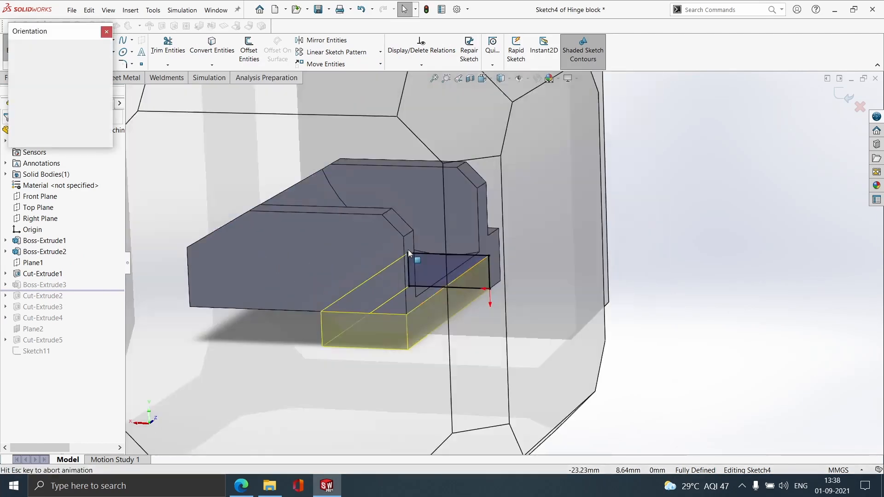
pyautogui.click(371, 268)
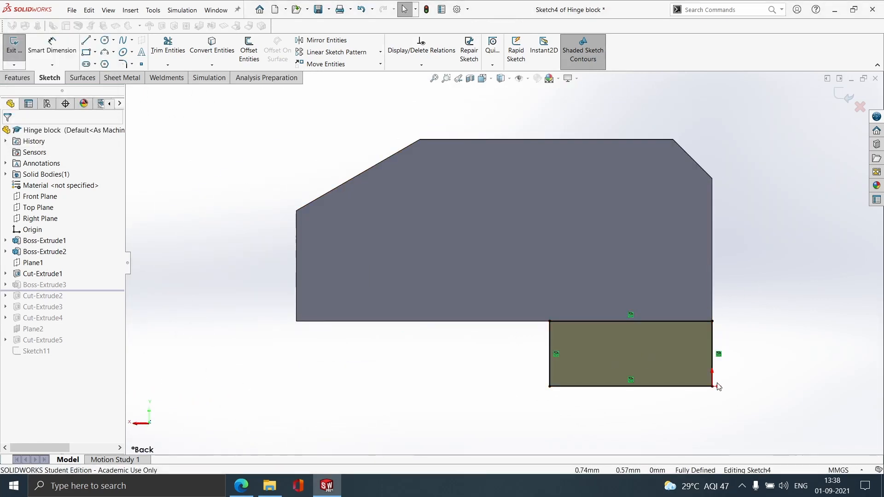
pyautogui.moveTo(712, 377); pyautogui.dragTo(733, 381, button='middle')
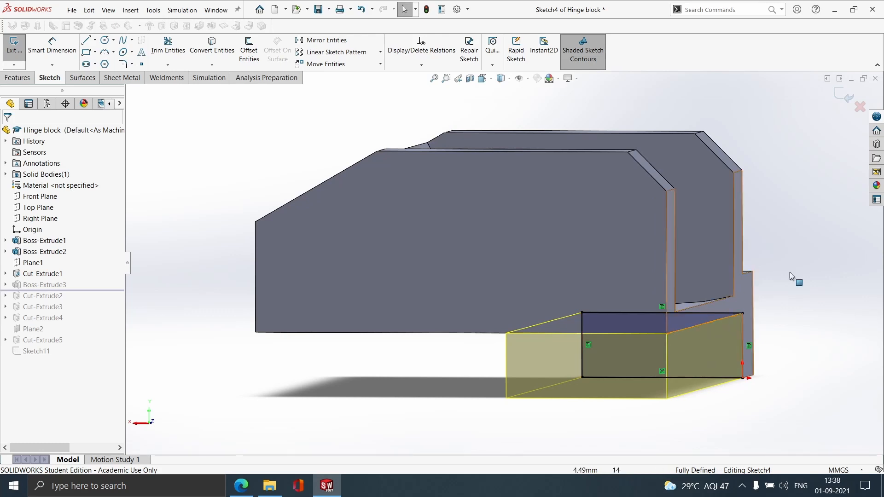
pyautogui.click(841, 99)
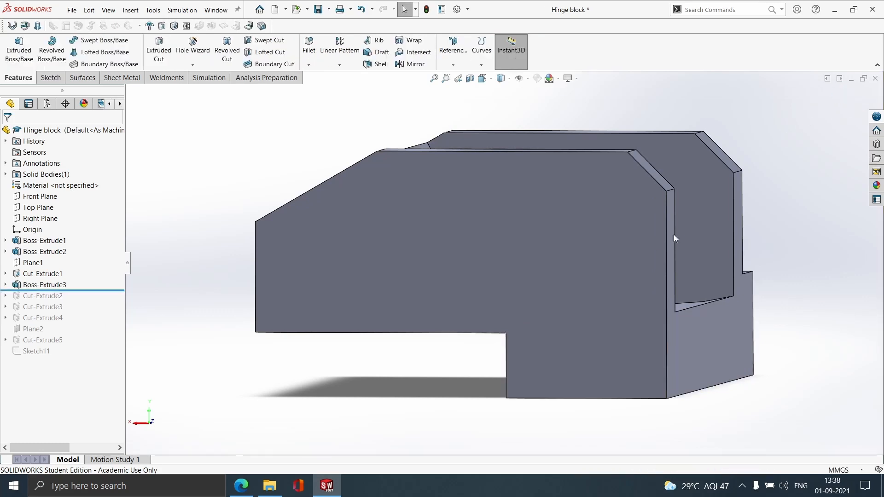
# Step: Review the extrusion settings of Boss-Extrude3 and close the definition without changes
pyautogui.click(40, 286)
pyautogui.click(43, 256)
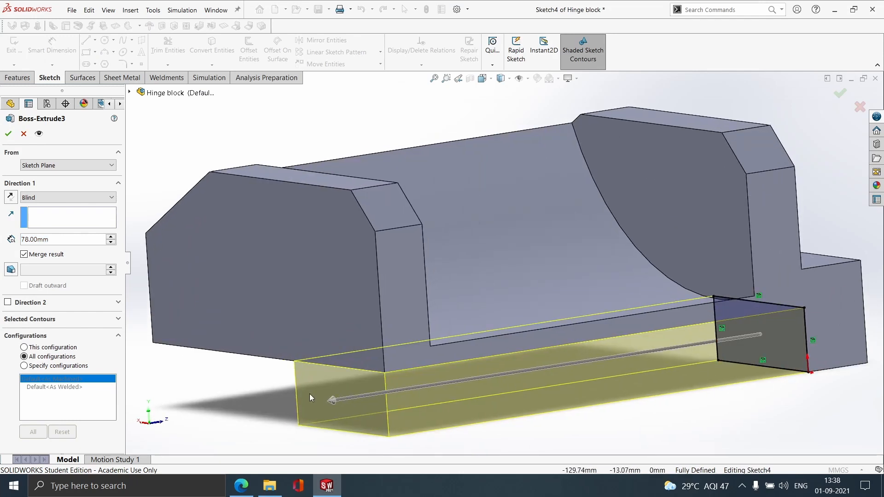
pyautogui.click(23, 134)
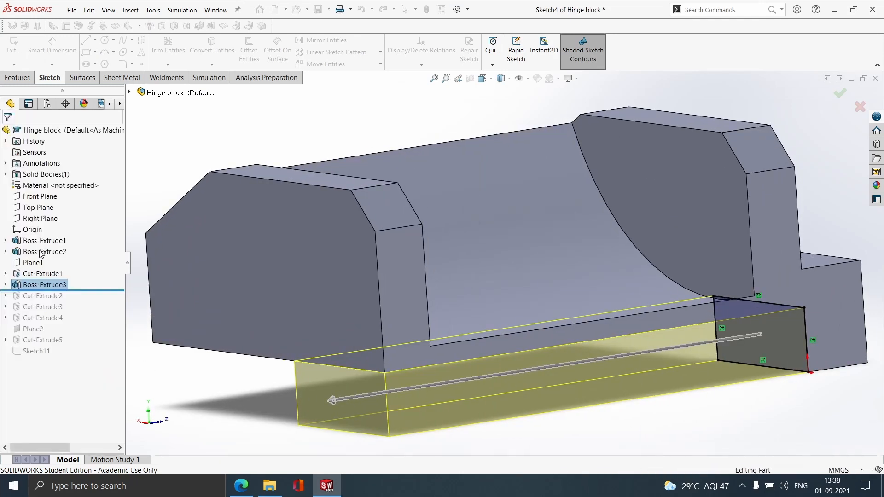
# Step: Roll the model forward past Cut-Extrude2 and open its circle sketch for editing
pyautogui.moveTo(44, 291); pyautogui.dragTo(45, 302)
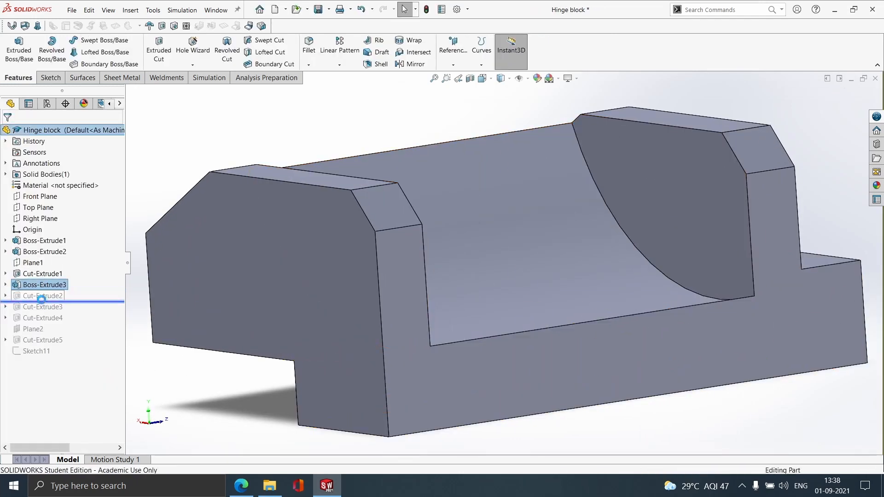
pyautogui.click(43, 296)
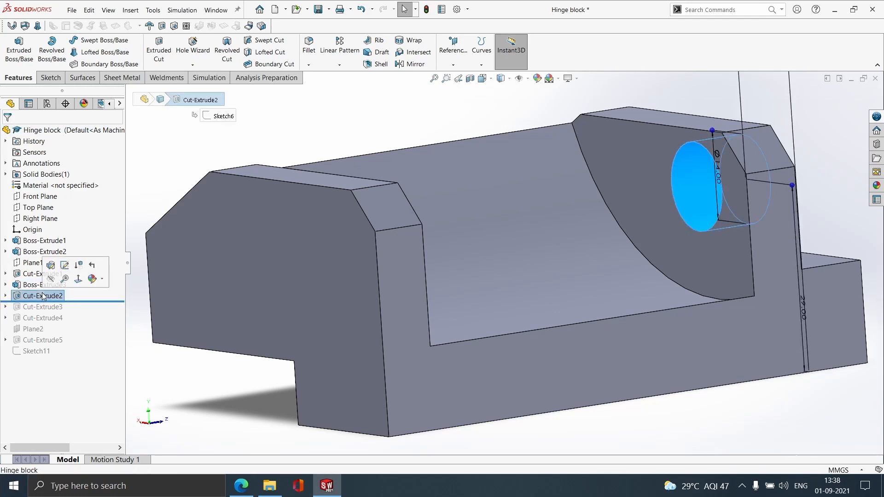
pyautogui.click(65, 265)
pyautogui.moveTo(635, 319); pyautogui.dragTo(677, 318, button='middle')
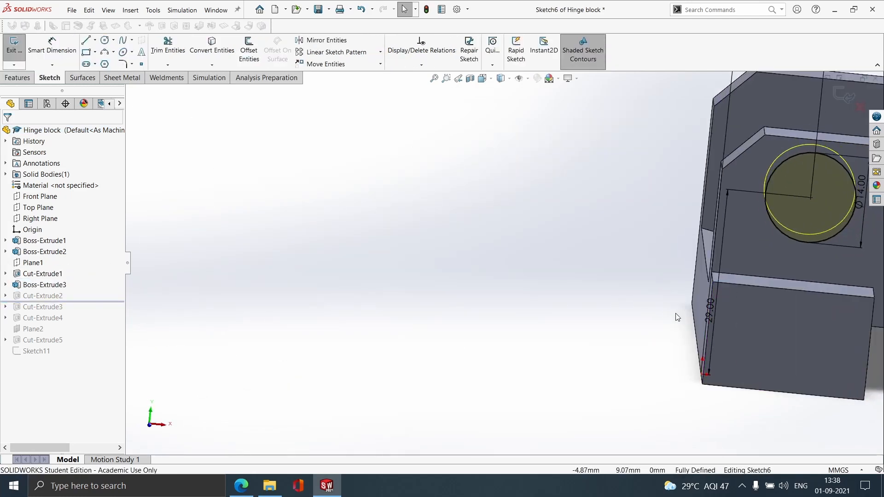
pyautogui.scroll(5, 677, 317)
pyautogui.scroll(-3, 699, 272)
pyautogui.moveTo(626, 265); pyautogui.dragTo(456, 306, button='middle')
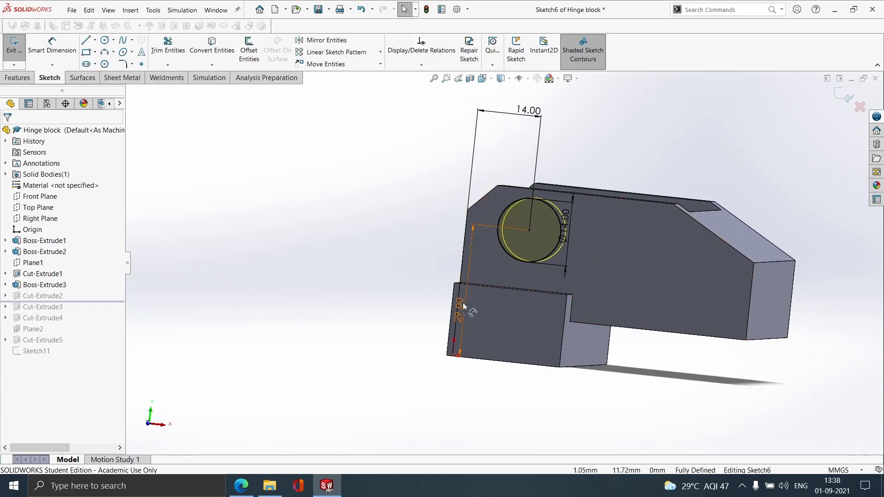
# Step: Move the circle's 29 mm height dimension off the block and its diameter dimension further from the circle, and exit the sketch
pyautogui.click(437, 301)
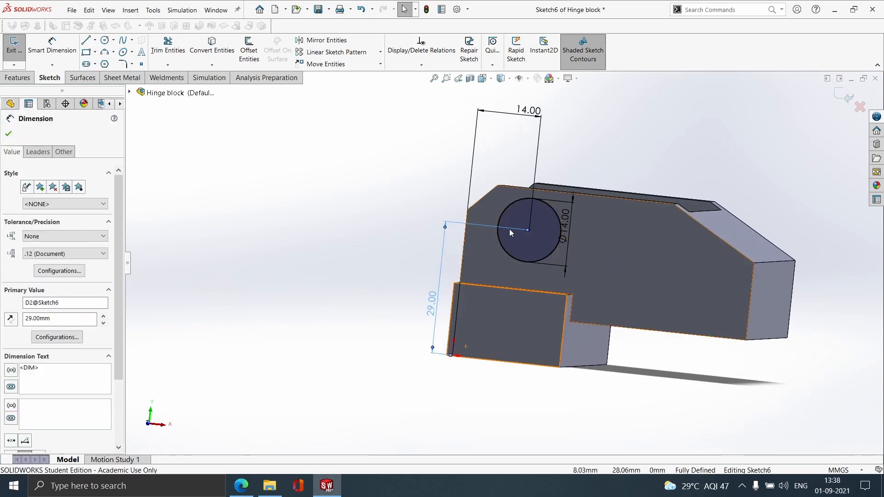
pyautogui.moveTo(556, 236); pyautogui.dragTo(571, 237)
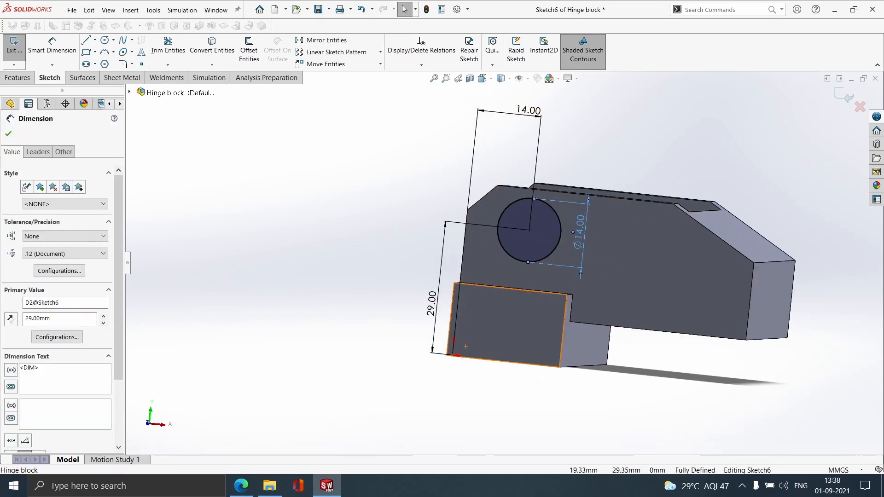
pyautogui.click(854, 98)
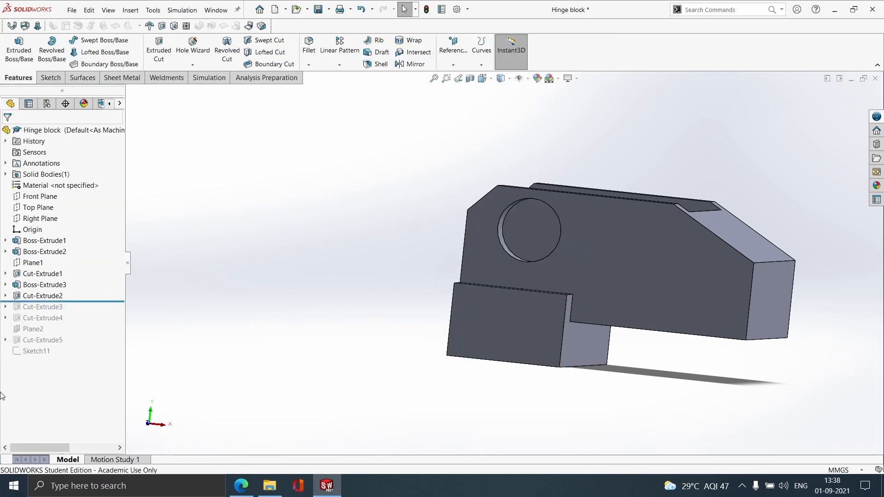
# Step: Review the Up To Surface end condition and target face of Cut-Extrude2 at an angle, and close the definition
pyautogui.click(42, 296)
pyautogui.click(62, 265)
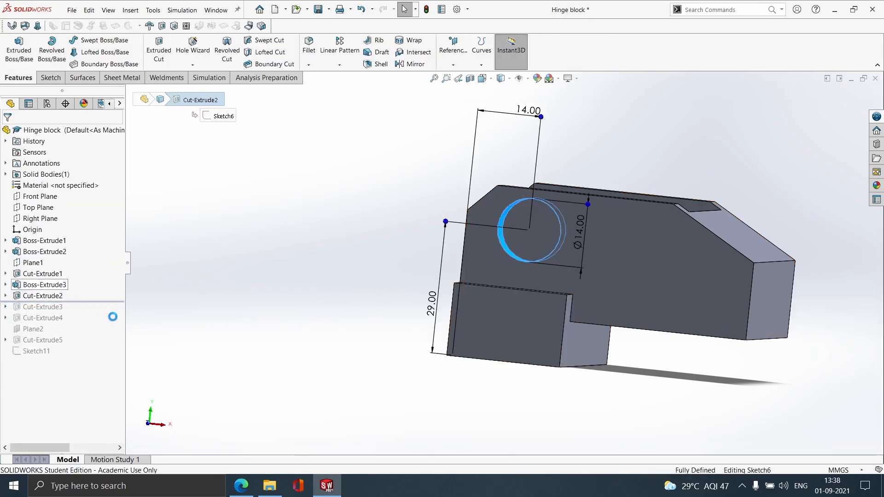
pyautogui.moveTo(196, 306)
pyautogui.mouseDown(button='middle')
pyautogui.moveTo(286, 381)
pyautogui.moveTo(297, 374)
pyautogui.mouseUp(button='middle')
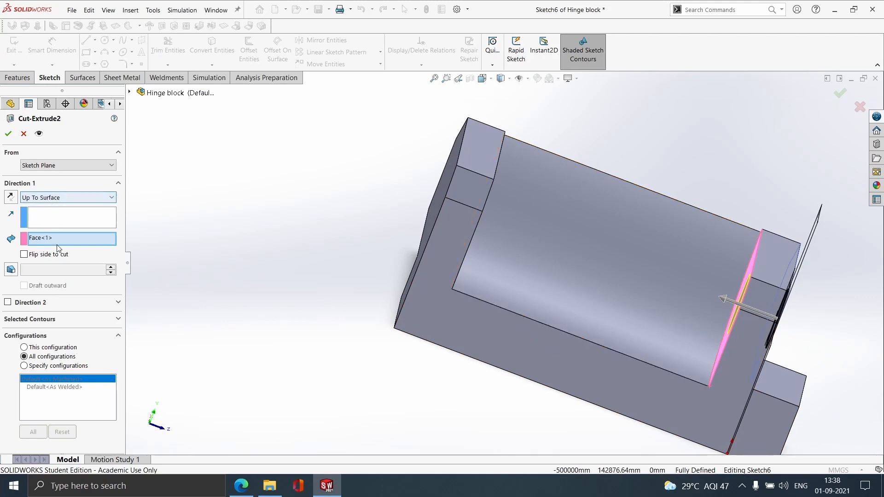
pyautogui.scroll(-8, 732, 294)
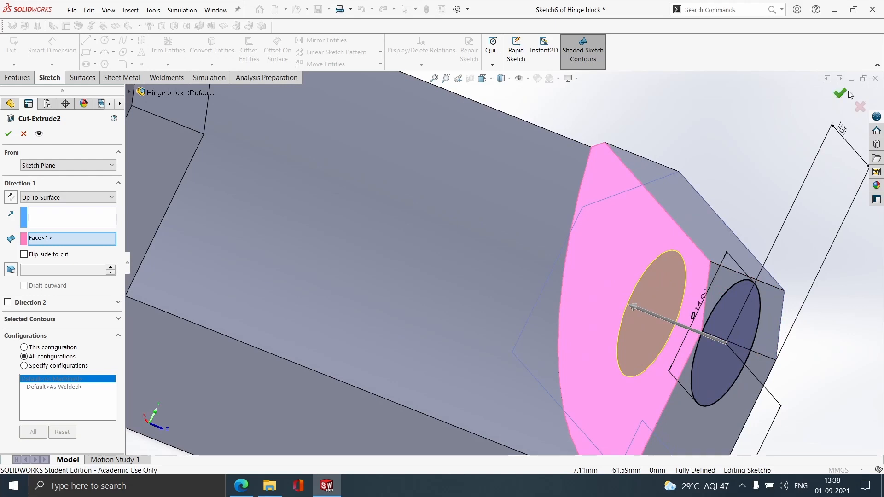
pyautogui.scroll(6, 399, 391)
pyautogui.moveTo(376, 383); pyautogui.dragTo(262, 376, button='middle')
# Step: Roll the model forward past Cut-Extrude3 and open its sketch for editing
pyautogui.moveTo(74, 301); pyautogui.dragTo(74, 313)
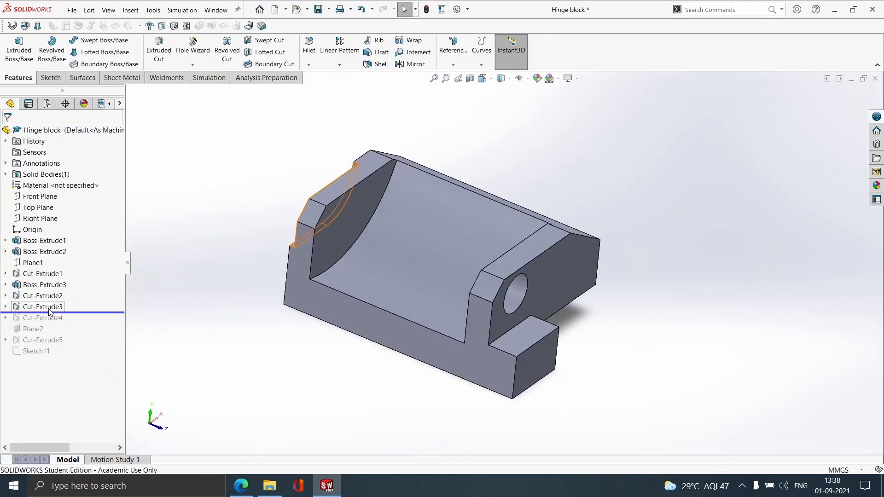
pyautogui.click(47, 307)
pyautogui.click(71, 277)
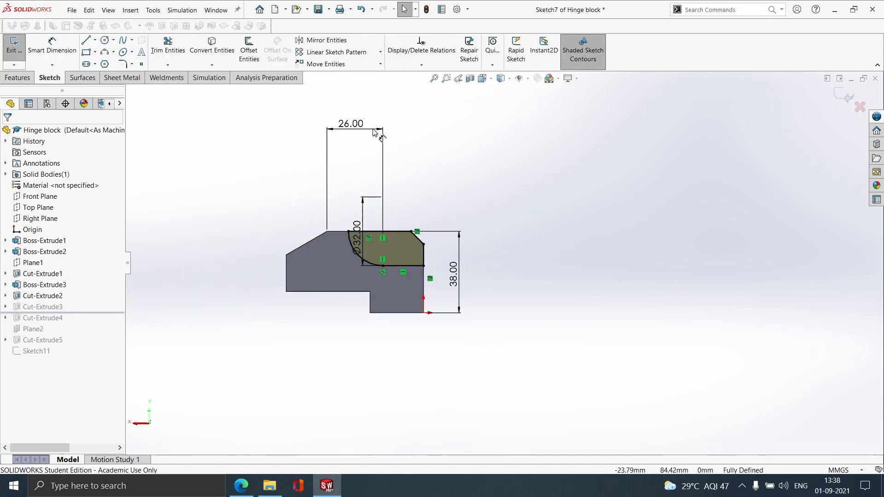
# Step: Move the sketch's 26 mm dimension closer to the block and its diameter dimension away from the arc, and exit the sketch
pyautogui.click(367, 158)
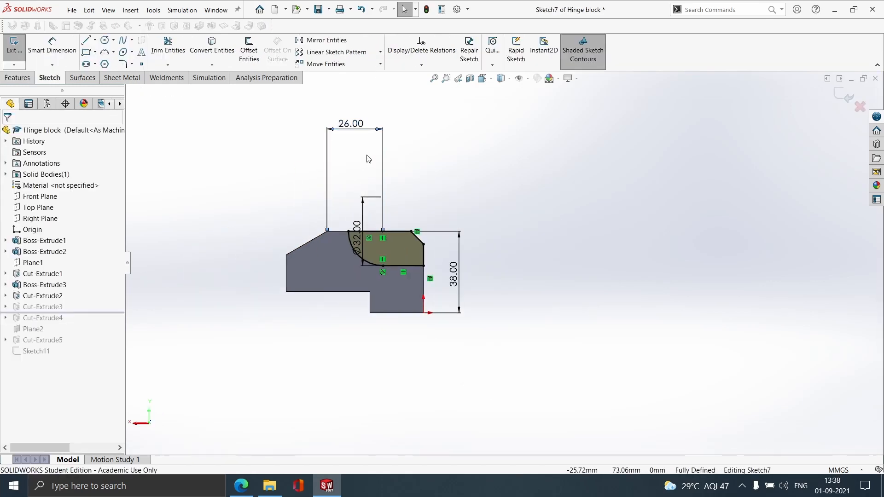
pyautogui.moveTo(358, 131); pyautogui.dragTo(358, 182)
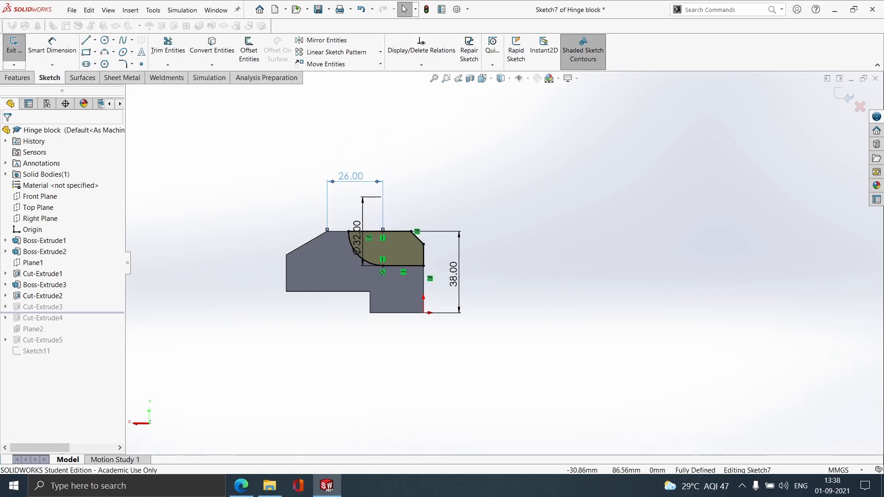
pyautogui.click(454, 211)
pyautogui.scroll(-2, 409, 210)
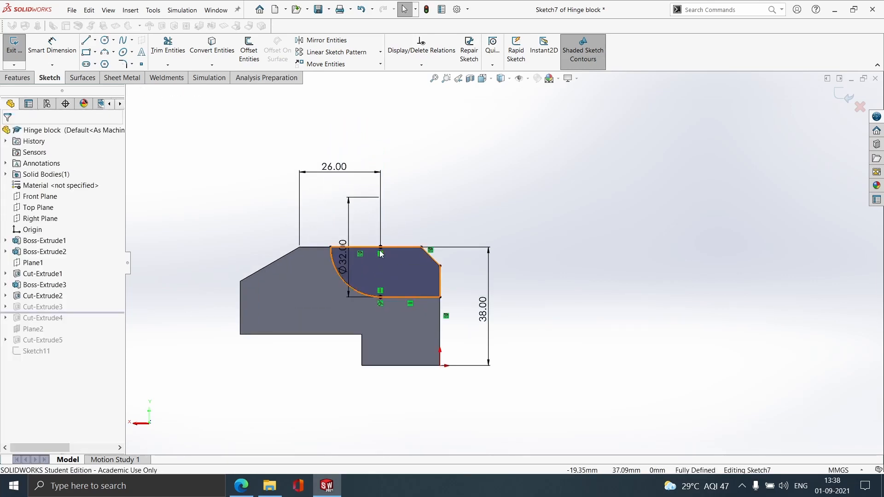
pyautogui.moveTo(342, 262); pyautogui.dragTo(432, 295)
pyautogui.moveTo(310, 297); pyautogui.dragTo(296, 297)
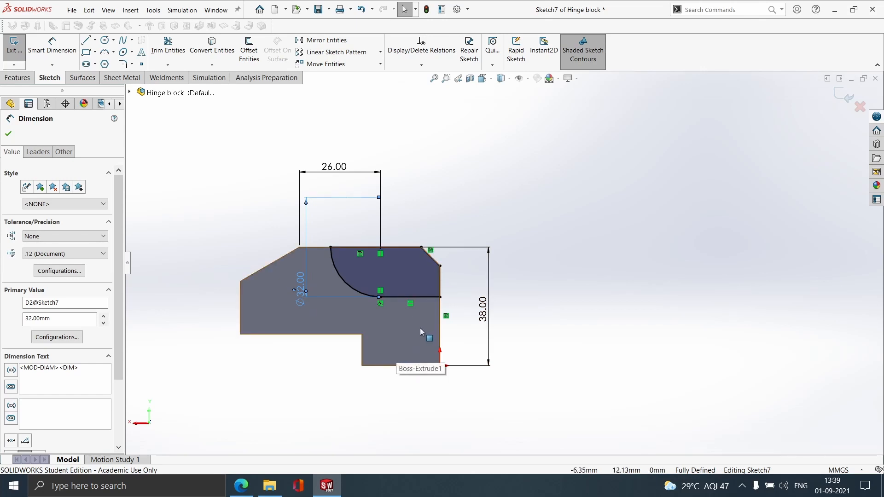
pyautogui.scroll(2, 418, 325)
pyautogui.moveTo(418, 322); pyautogui.dragTo(415, 341, button='middle')
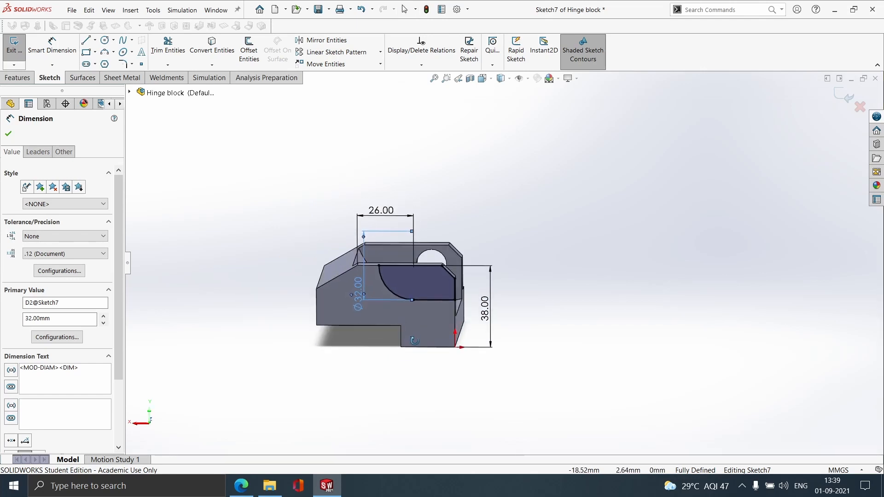
pyautogui.click(845, 96)
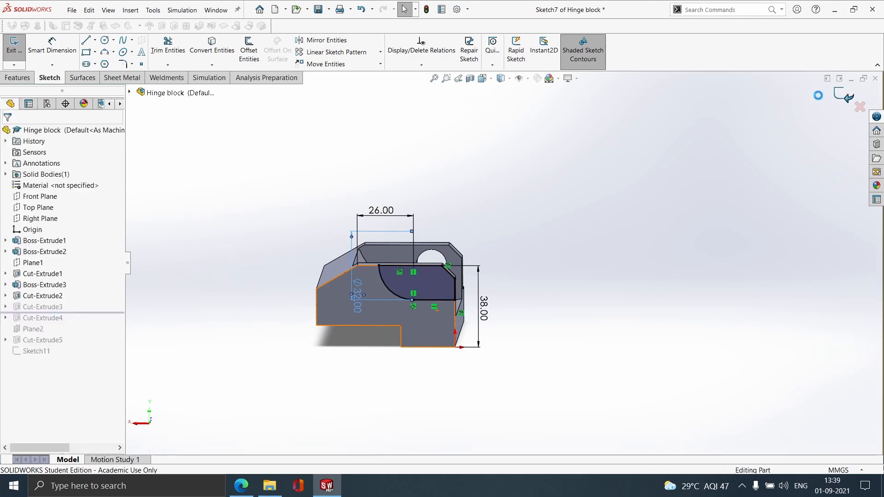
# Step: Review the blind cut settings of Cut-Extrude3 and close the definition without changes
pyautogui.click(39, 307)
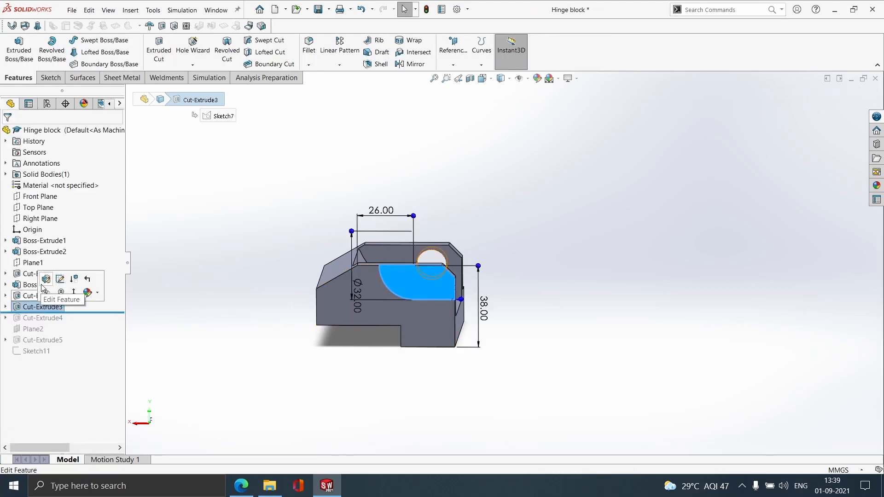
pyautogui.click(59, 290)
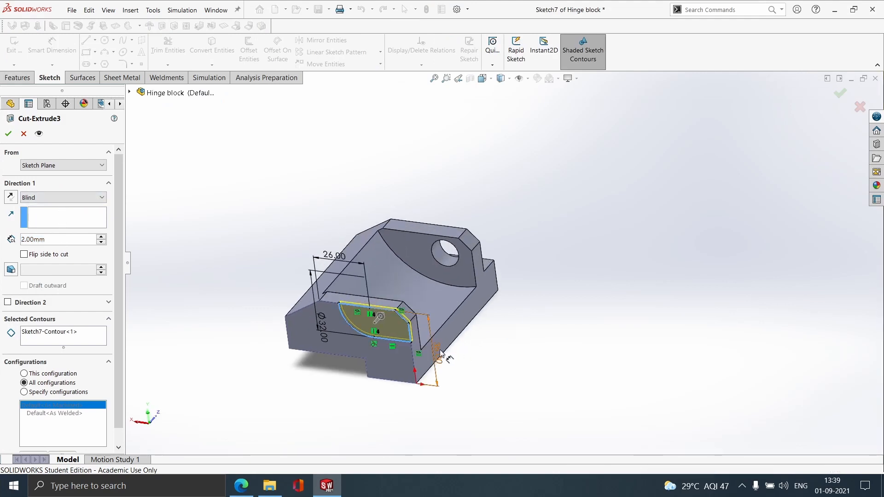
pyautogui.click(862, 108)
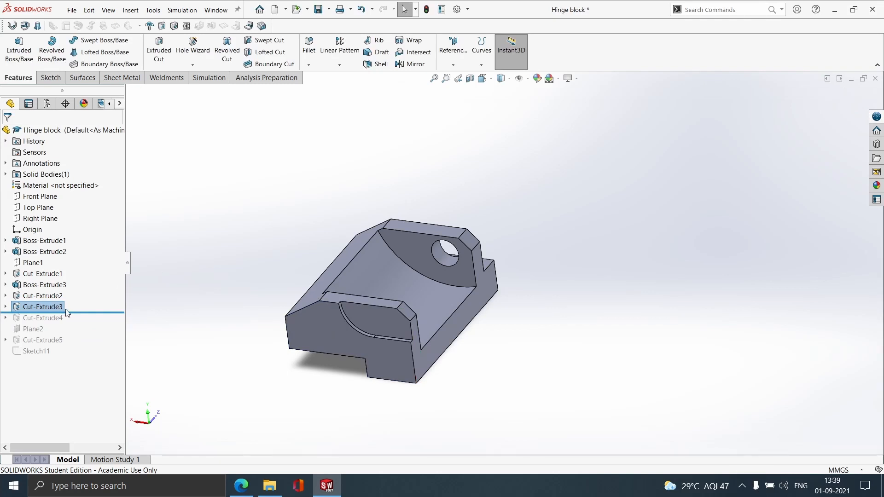
# Step: Roll the model forward past Cut-Extrude4 and review its circle sketch
pyautogui.moveTo(71, 310); pyautogui.dragTo(75, 324)
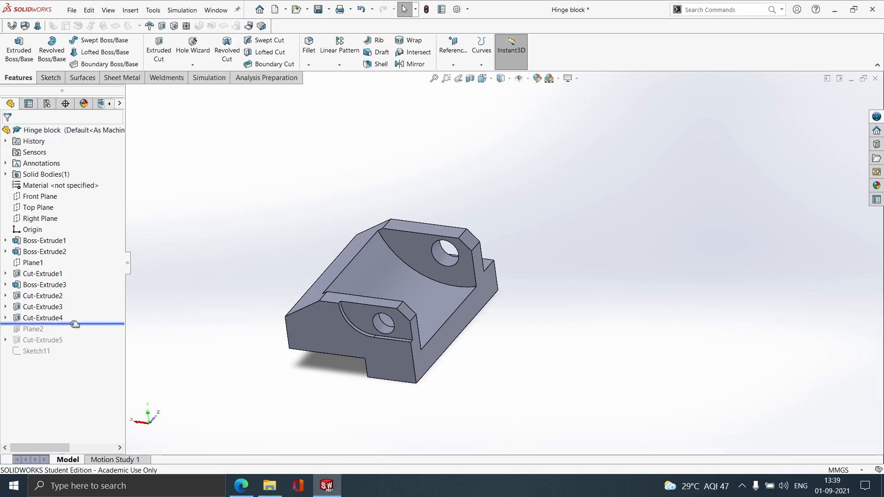
pyautogui.click(57, 318)
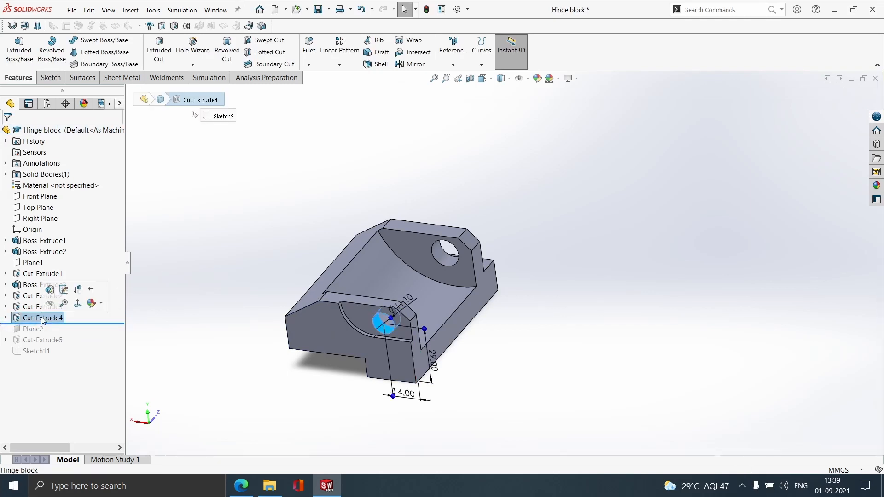
pyautogui.click(60, 291)
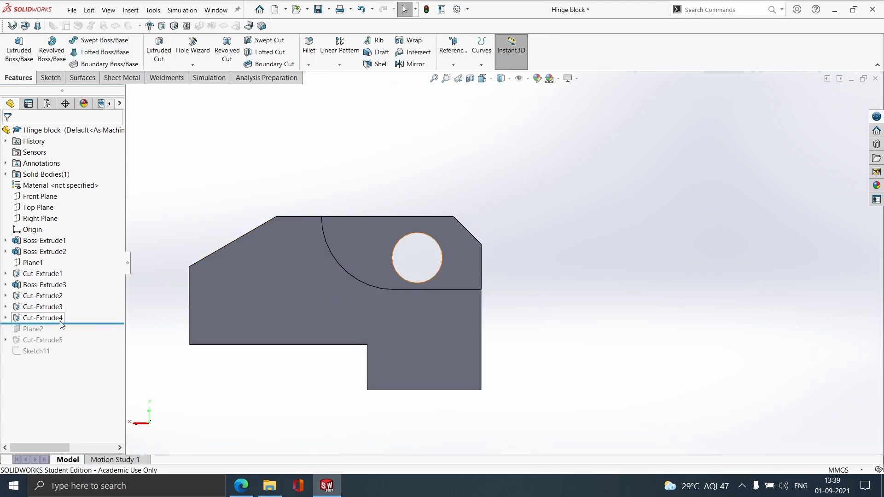
# Step: Review the Up To Surface settings of Cut-Extrude4 from an angle and close the definition
pyautogui.click(51, 318)
pyautogui.click(70, 290)
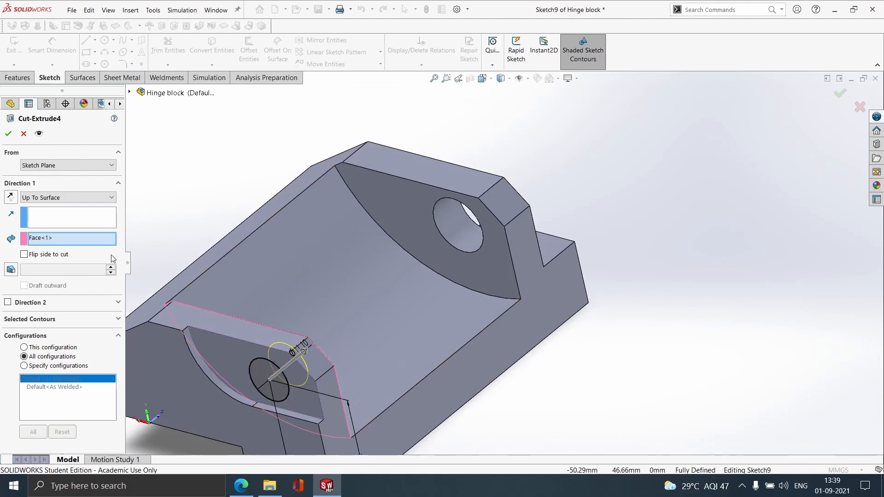
pyautogui.moveTo(168, 282); pyautogui.dragTo(200, 382, button='middle')
pyautogui.click(841, 94)
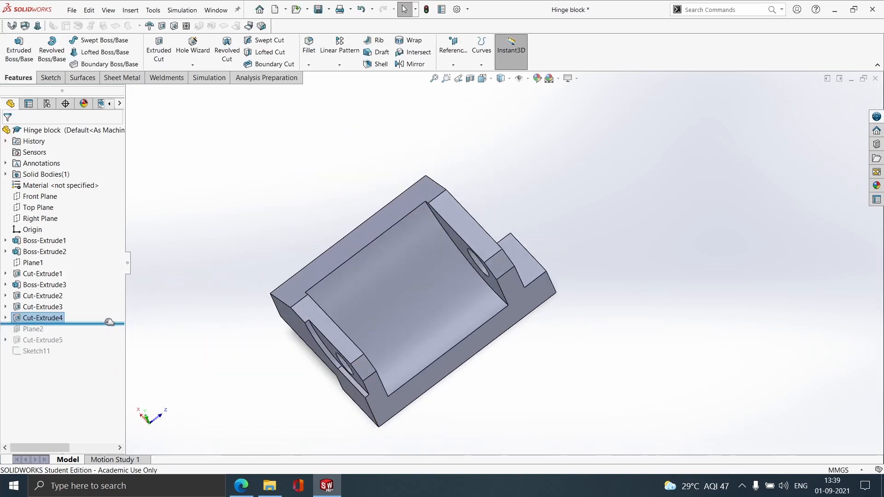
# Step: Roll the model forward past Plane2 and open the plane's definition
pyautogui.moveTo(110, 322); pyautogui.dragTo(104, 333)
pyautogui.click(31, 330)
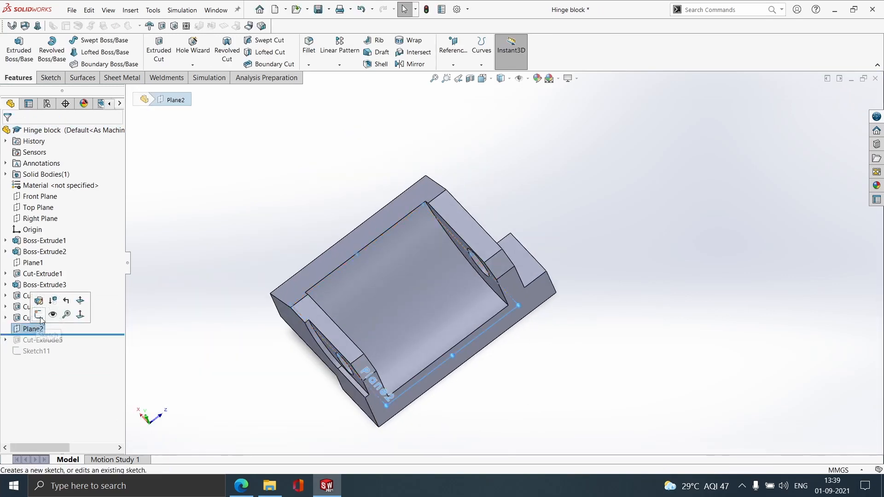
pyautogui.click(39, 300)
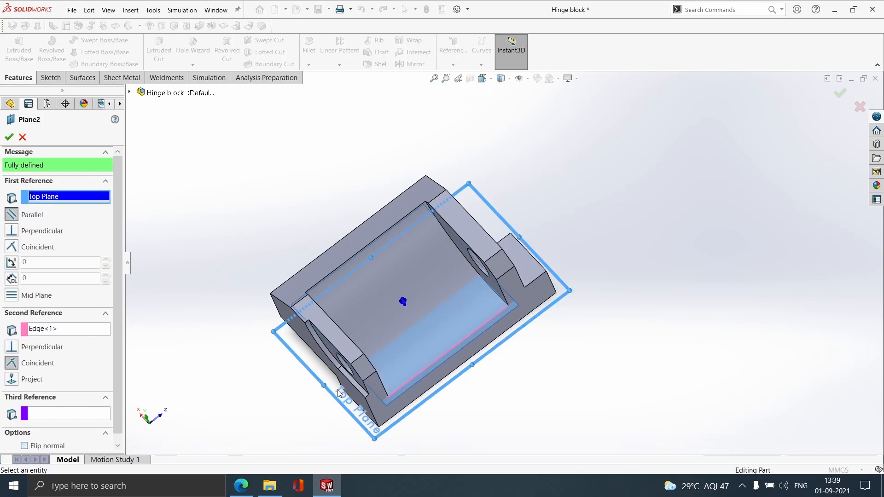
# Step: Review Plane2's Top Plane and edge references on the model and close the definition without changes
pyautogui.scroll(-3, 353, 405)
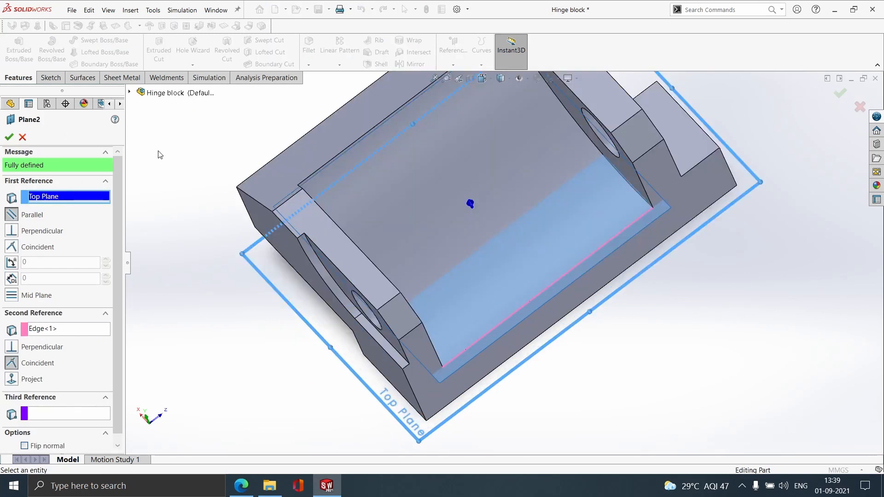
pyautogui.click(129, 92)
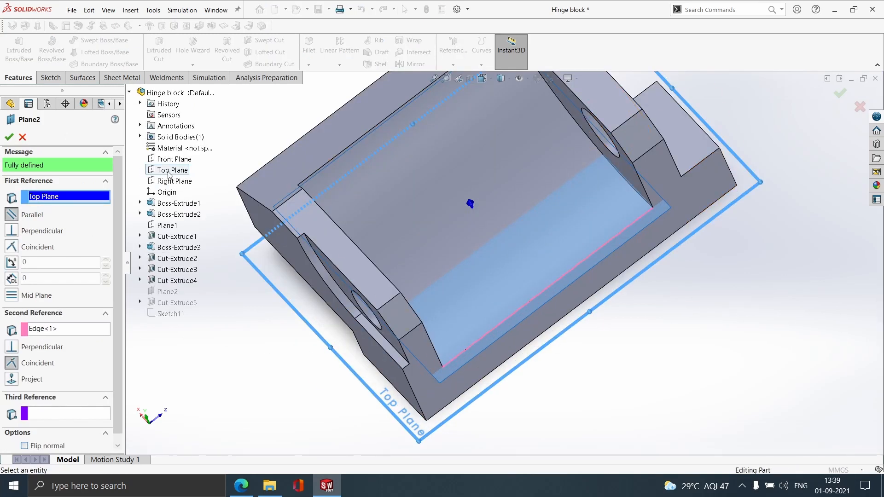
pyautogui.click(64, 331)
pyautogui.scroll(-6, 631, 291)
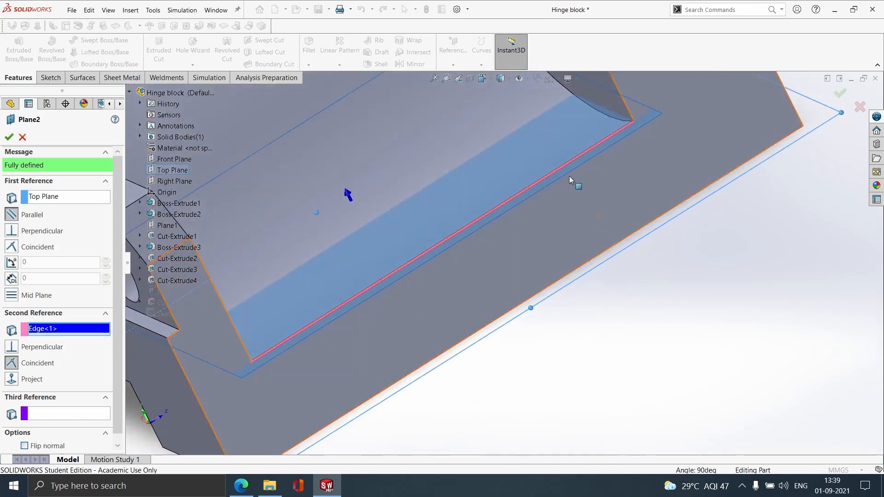
pyautogui.scroll(8, 383, 284)
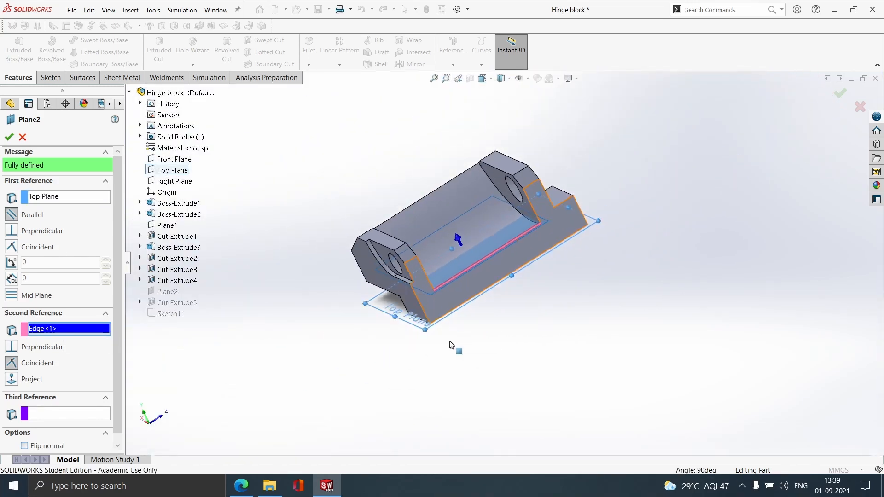
pyautogui.moveTo(449, 341); pyautogui.dragTo(426, 256, button='middle')
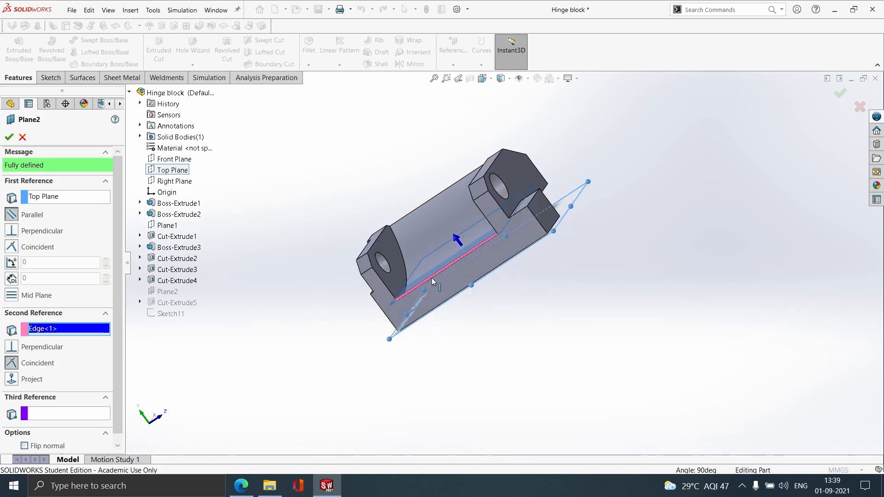
pyautogui.click(860, 107)
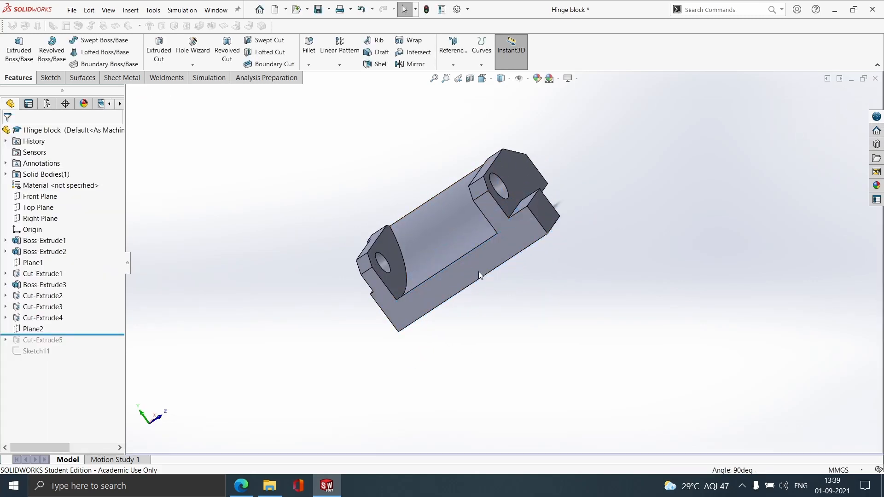
# Step: Roll the model forward to the end of the history, review the circle in Sketch11, and exit the sketch
pyautogui.moveTo(16, 334)
pyautogui.mouseDown()
pyautogui.moveTo(15, 358)
pyautogui.moveTo(28, 356)
pyautogui.mouseUp()
pyautogui.click(27, 353)
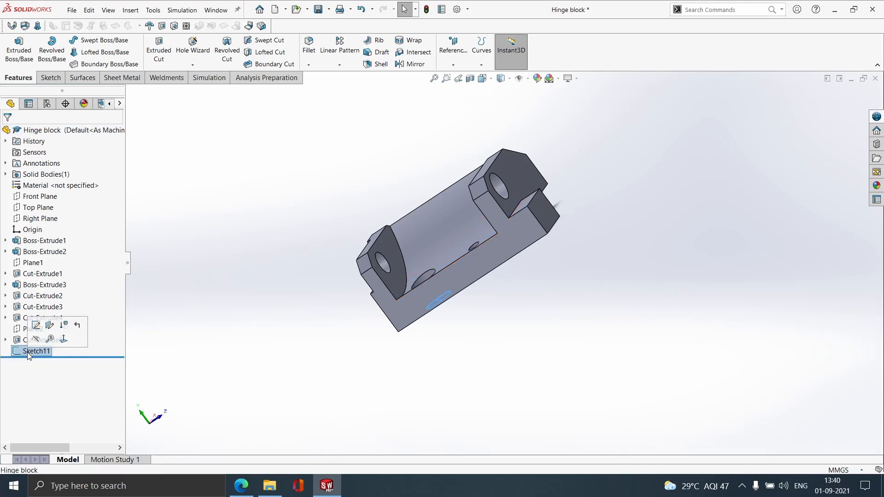
pyautogui.click(39, 329)
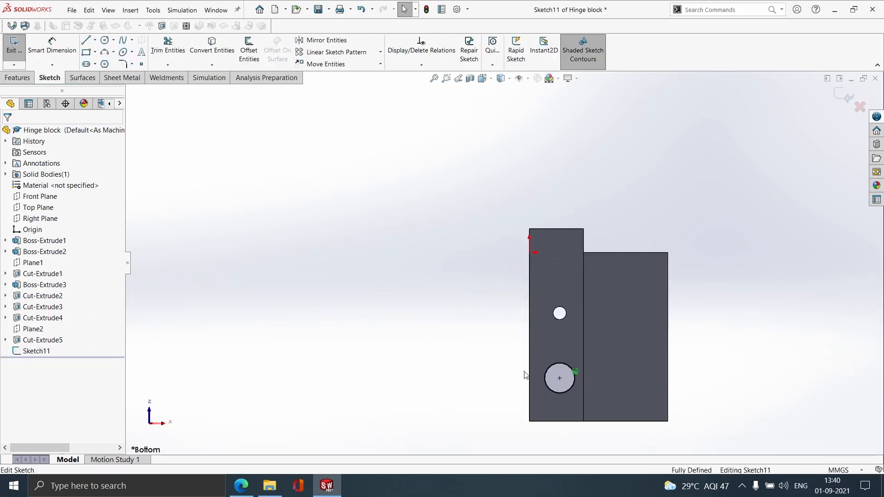
pyautogui.click(847, 96)
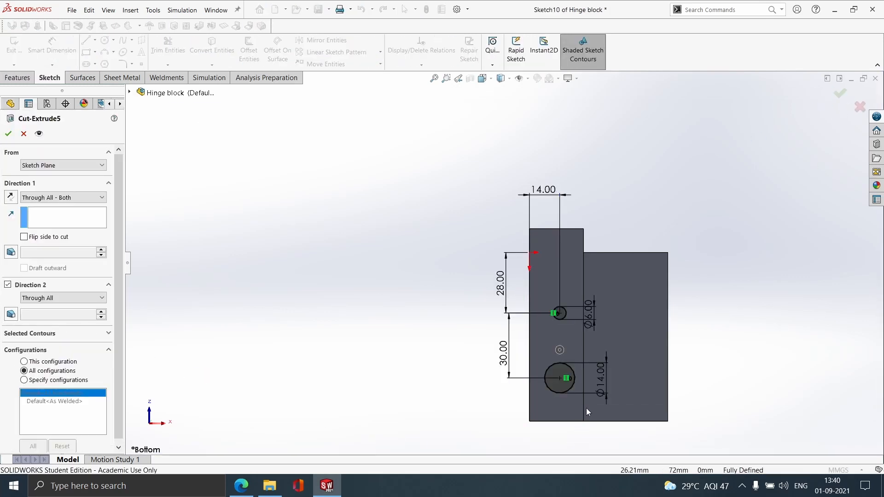
# Step: Review the Through All cut of Cut-Extrude5 from an angle, close the definition, and show the finished block in isometric view
pyautogui.moveTo(561, 359)
pyautogui.mouseDown(button='middle')
pyautogui.moveTo(588, 243)
pyautogui.moveTo(569, 355)
pyautogui.moveTo(637, 358)
pyautogui.moveTo(599, 476)
pyautogui.mouseUp(button='middle')
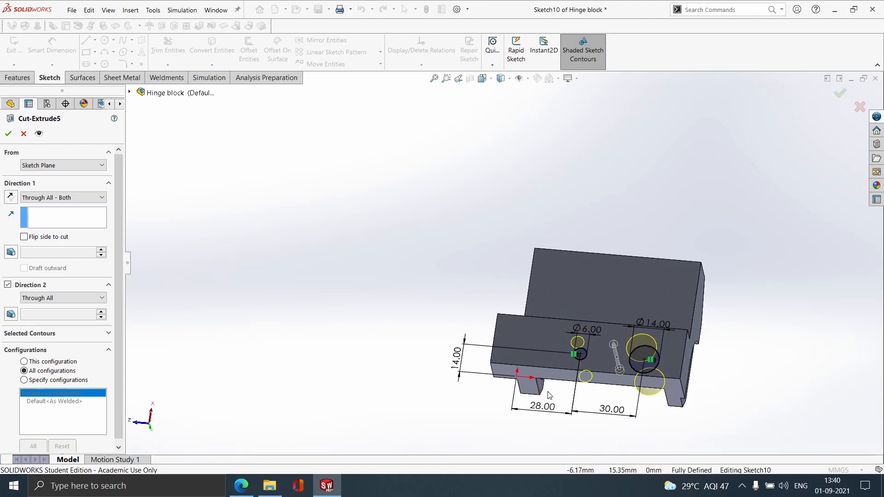
pyautogui.press('space')
pyautogui.click(419, 267)
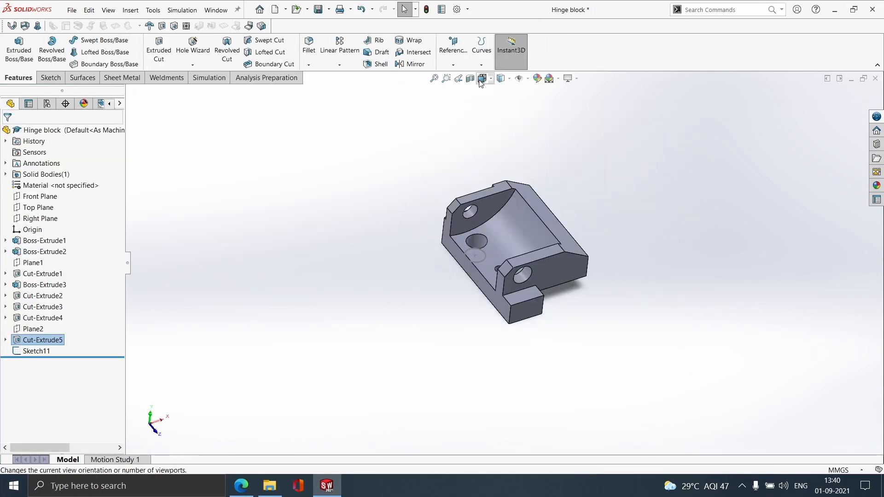
pyautogui.click(482, 79)
pyautogui.click(373, 322)
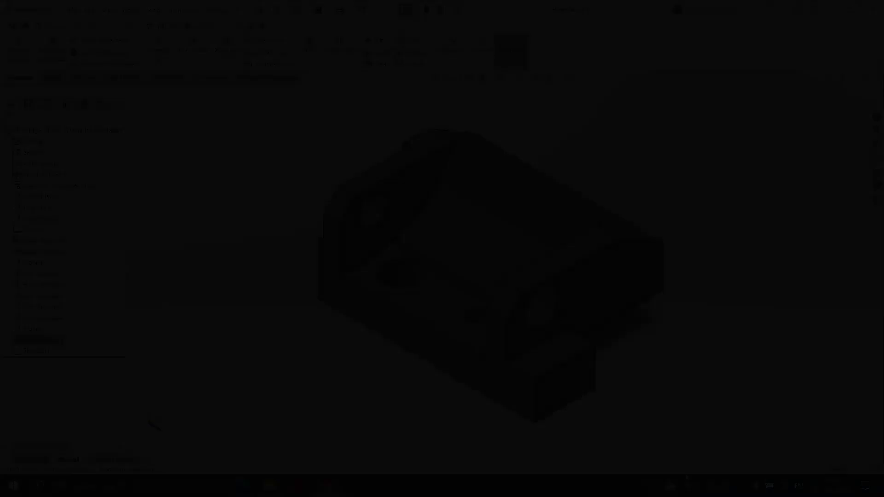